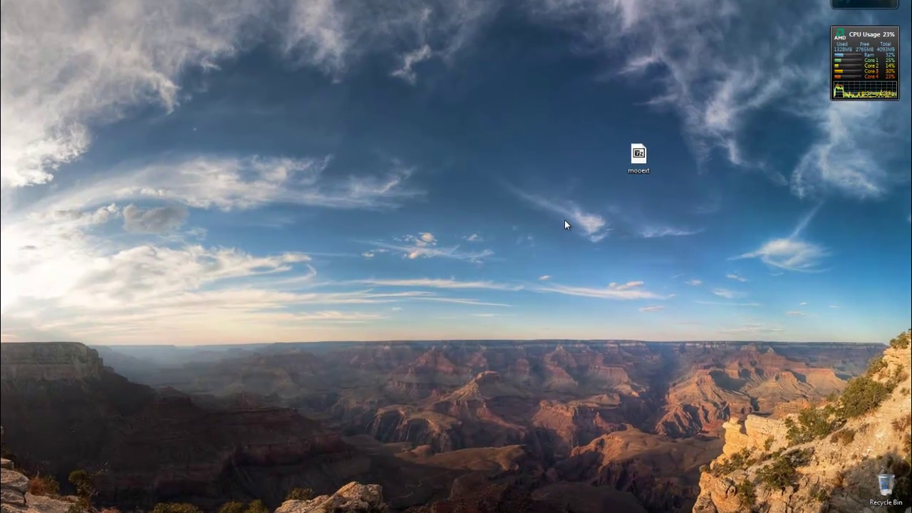
# Extract Languages, Utils, ssleay32.dll, libeay32.dll and MooExt from mooext.zip to the desktop, then close 7-Zip.
pyautogui.doubleClick(641, 170)
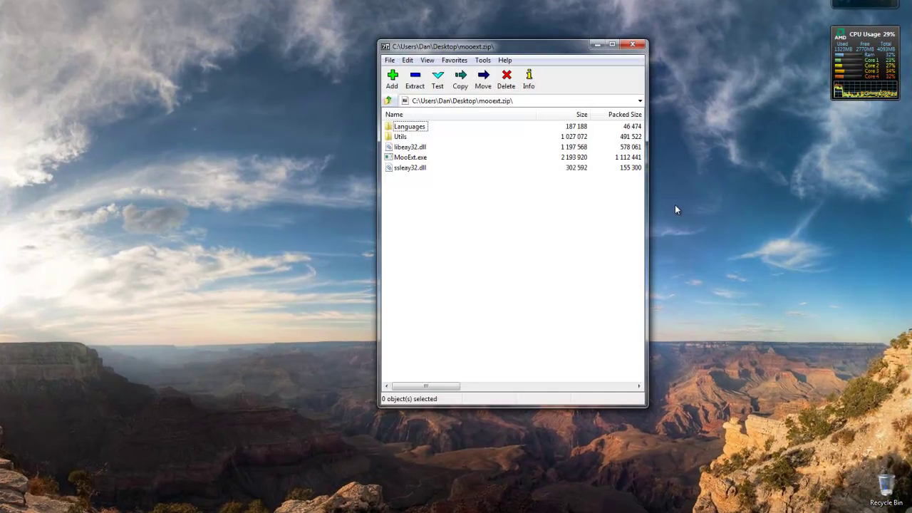
pyautogui.moveTo(547, 45); pyautogui.dragTo(521, 46)
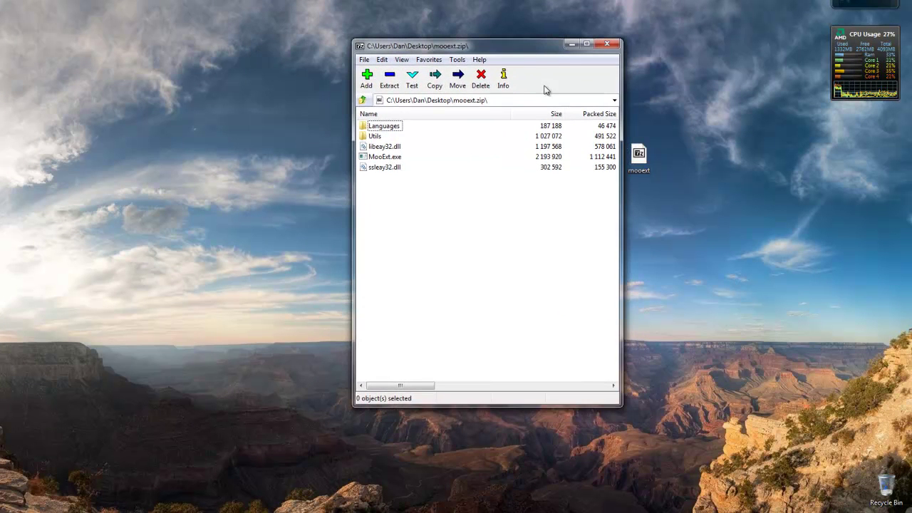
pyautogui.moveTo(408, 189); pyautogui.dragTo(262, 253)
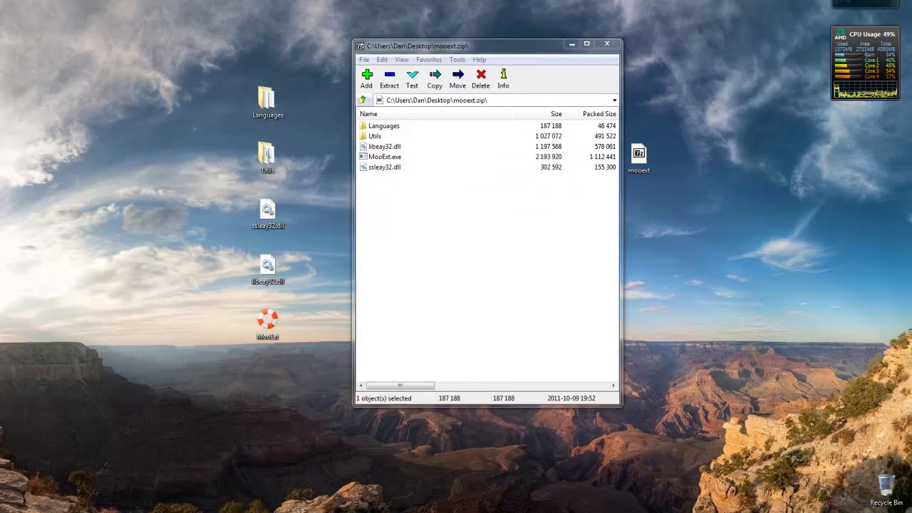
pyautogui.click(607, 44)
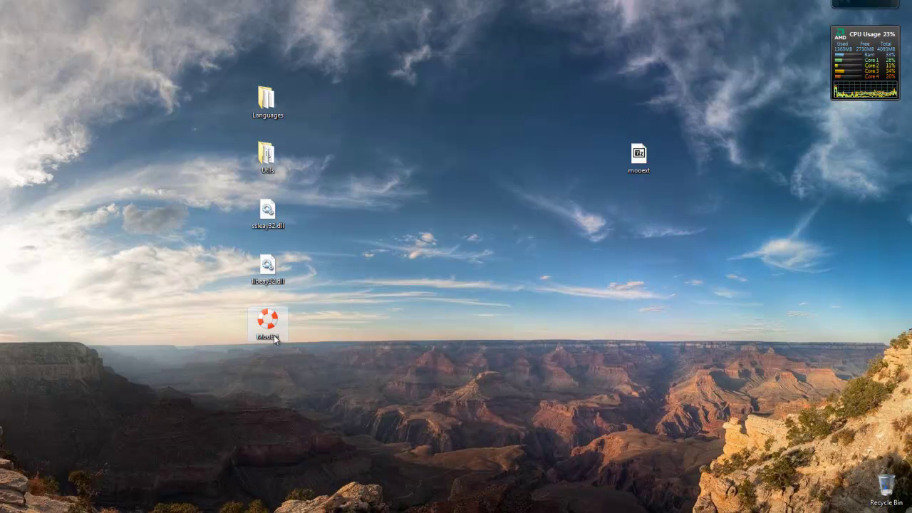
# Paste the MPQ-copying batch script into a new blank Notepad document.
pyautogui.press('super')
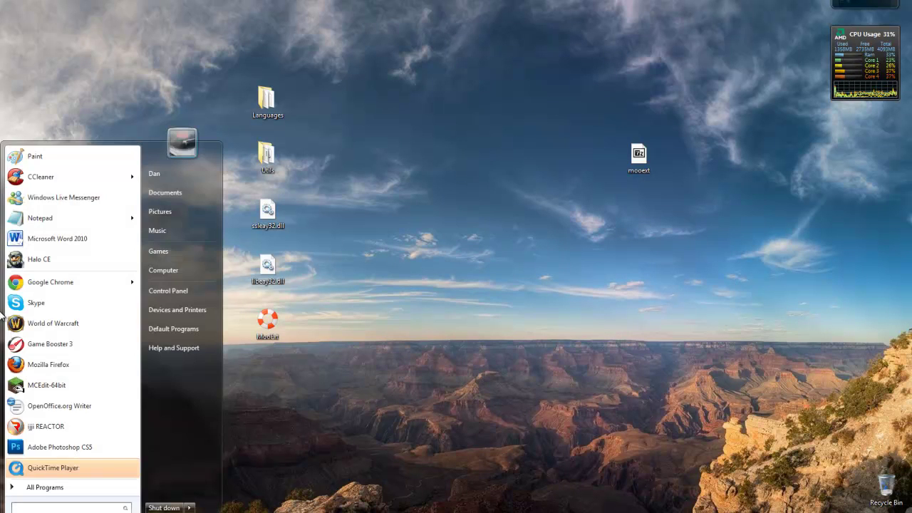
pyautogui.click(40, 218)
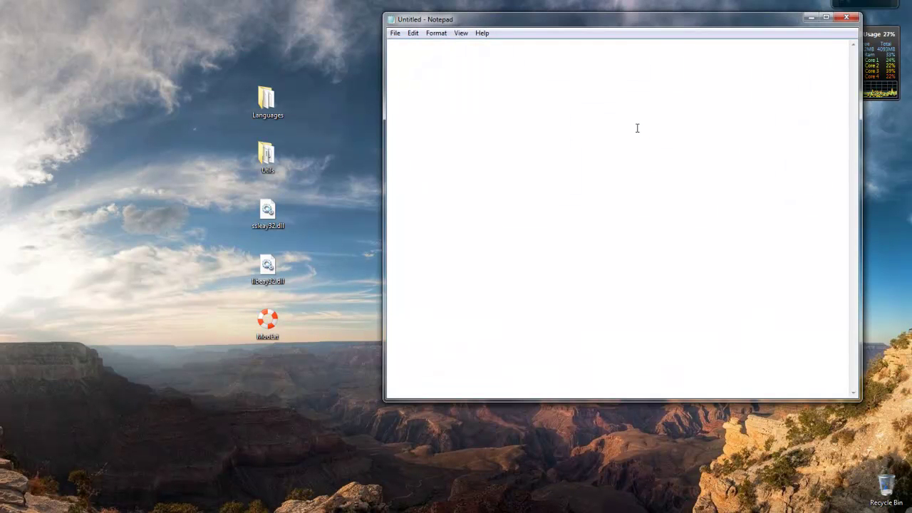
pyautogui.write('@echo off rem jm if exist "C:\\users\\%username%\\appdata\\Local\\MooExt\\Mooege\\Assets\\MPQ\\" goto cleanup if exist "C:\\Program Files\\Diablo III Beta" goto copympq if exist "C:\\Program Files (x86)\\Diablo III Beta" goto copympqx86 Echo C:\\Program Files\\Diablo III Beta folder does not exist, install D3 goto end  :cleanup Echo existing mpq folder. Cleaning up. rd /s /q "C:\\users\\%username%\\AppData\\Local\\MooExt\\Mooege\\Assets\\MPQ\\"  :copympq Echo Copying MPQ files from D3 folder. xcopy /s /y "C:\\Program Files\\Diablo III Beta\\Data_D3\\PC\\MPQs\\*.*" "C:\\Users\\%username%\\AppData\\Local\\MooExt\\Mooege\\Assets\\MPQ\\" goto end  :copympqx86 Echo Copying MPQ files from D3 folder in 86x folder. xcopy /s /y "C:\\Program Files (x86)\\Diablo III Beta\\Data_D3\\PC\\MPQs\\*.*" "C:\\Users\\%username%\\AppData\\Local\\MooExt\\Mooege\\Assets\\MPQ\\" goto end  :end')
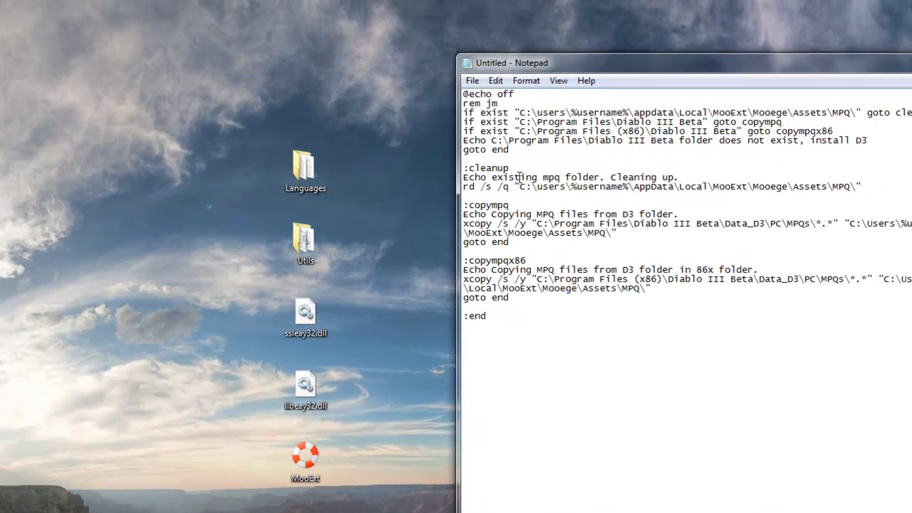
# Point Save As at the Desktop with type All Files and file name Copier.bat.
pyautogui.click(474, 82)
pyautogui.click(491, 130)
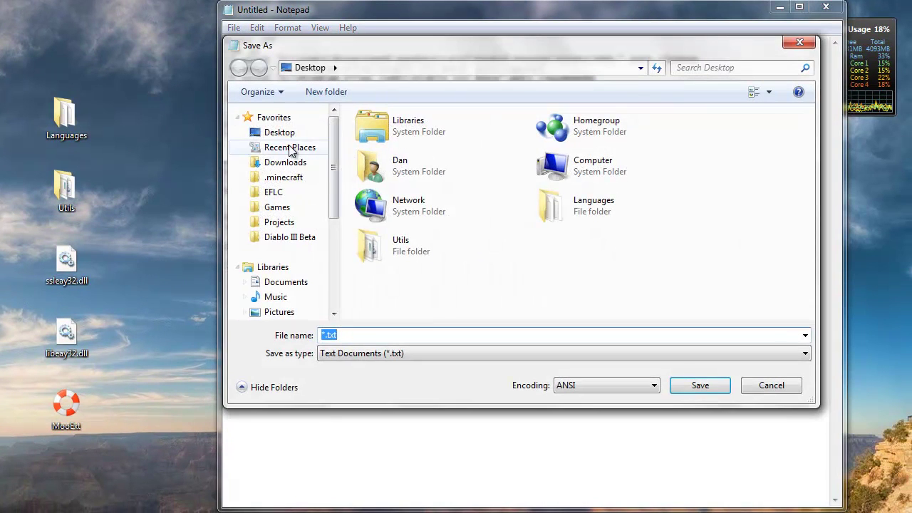
pyautogui.click(279, 133)
pyautogui.click(364, 352)
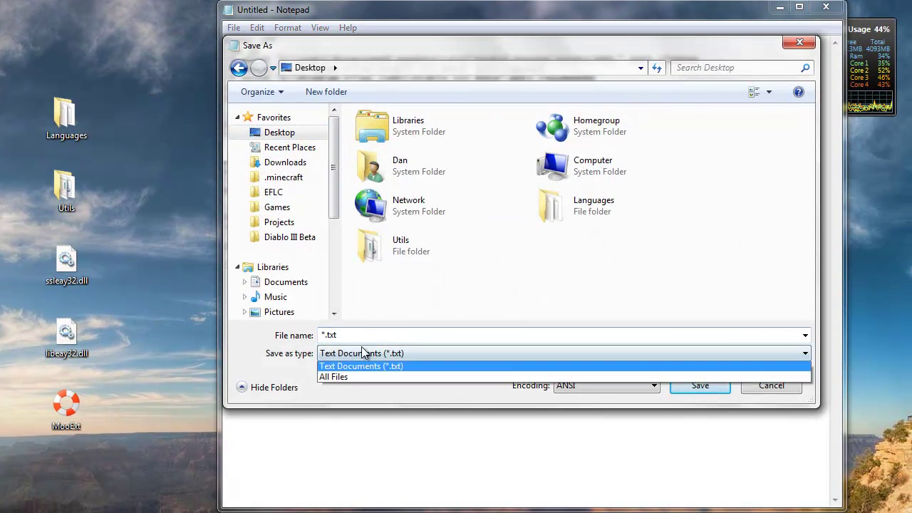
pyautogui.click(364, 353)
pyautogui.click(403, 351)
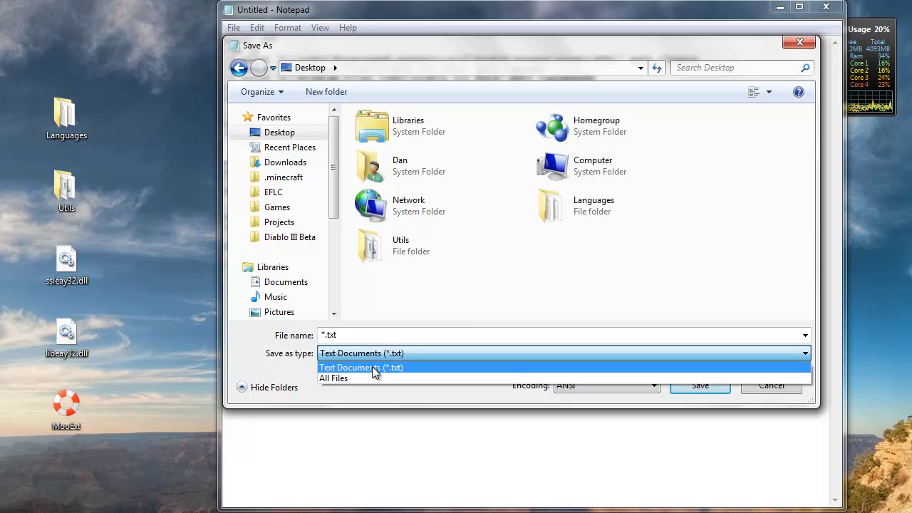
pyautogui.click(346, 377)
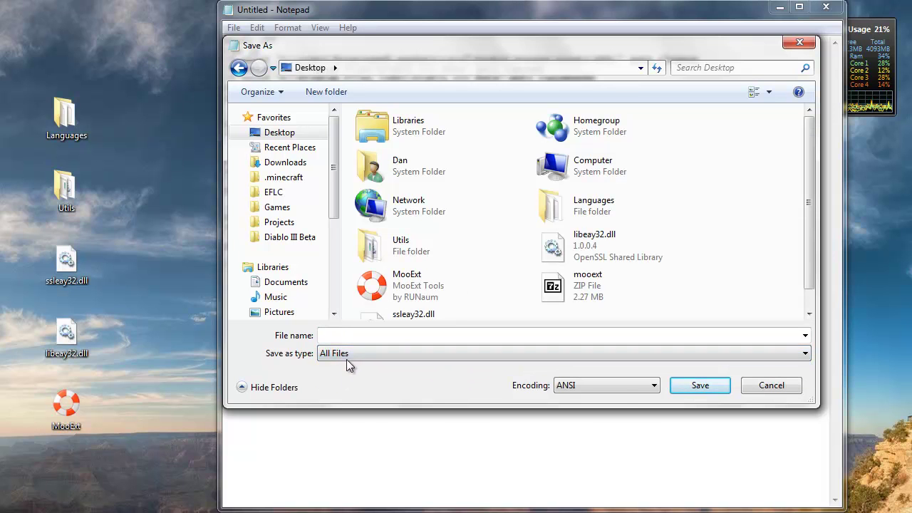
pyautogui.write('Copie')
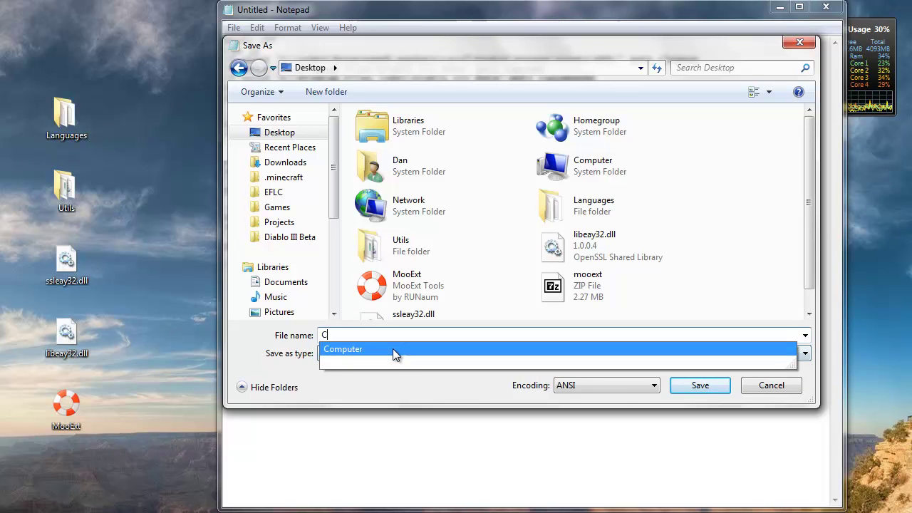
pyautogui.write('r.bat')
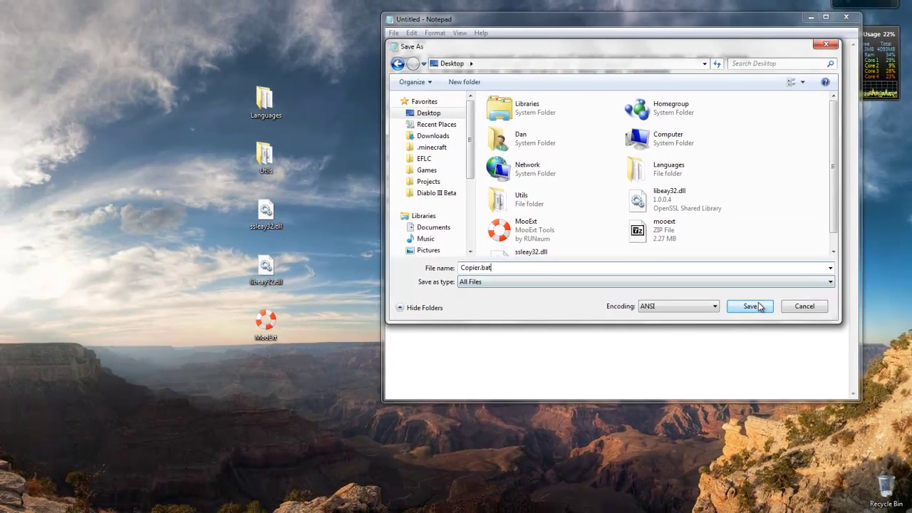
# Save Copier.bat, close Notepad, and launch MooExt from the desktop with a taller window.
pyautogui.click(700, 385)
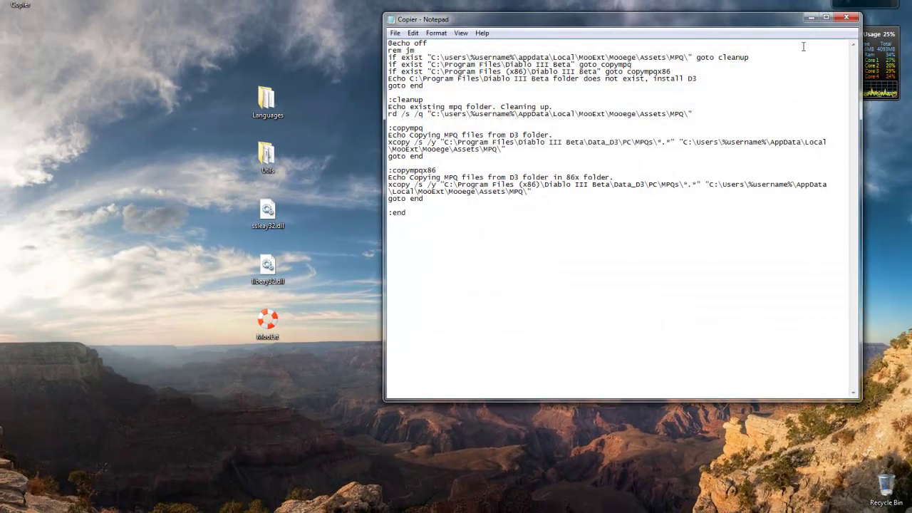
pyautogui.click(846, 18)
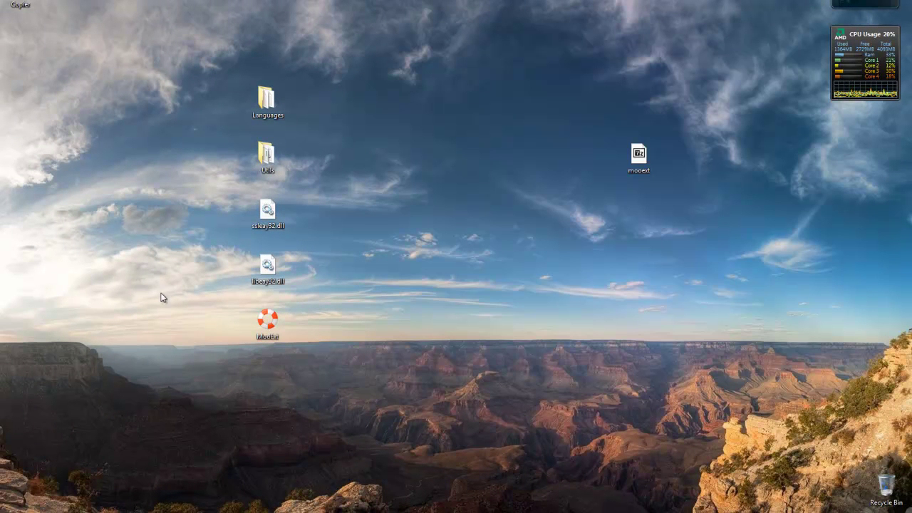
pyautogui.doubleClick(271, 322)
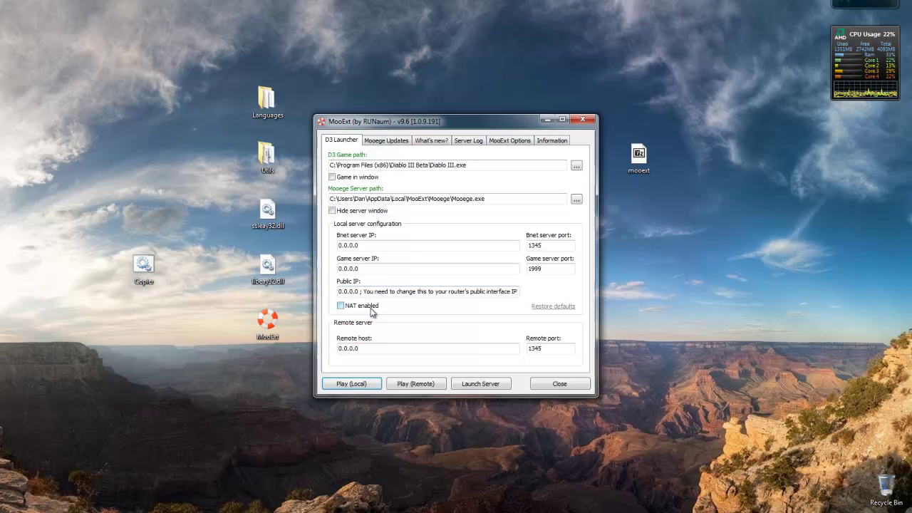
pyautogui.moveTo(412, 117); pyautogui.dragTo(448, 101)
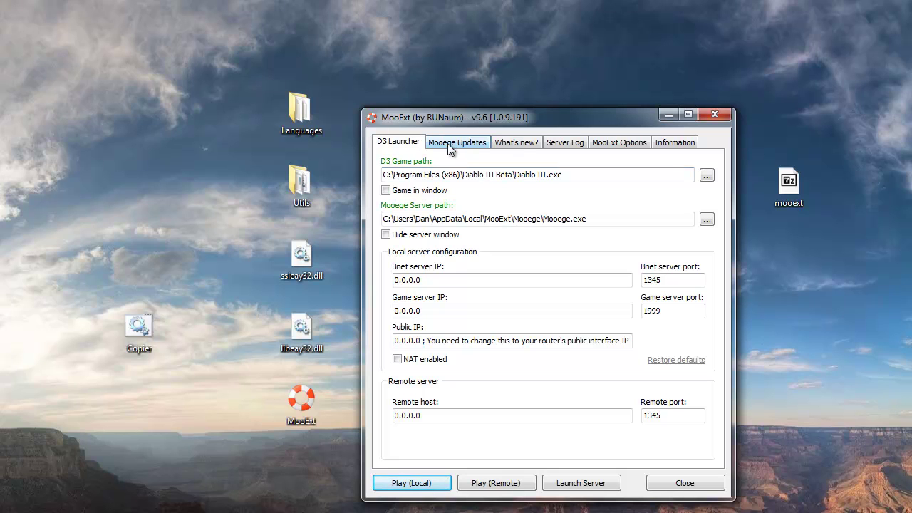
# Run a manual Mooege update check and confirm the sources are up to date at the last commit.
pyautogui.click(456, 143)
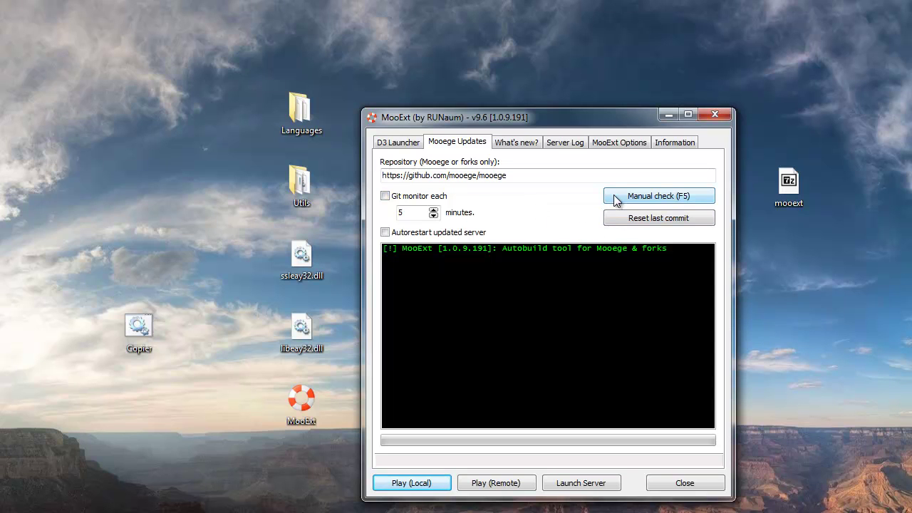
pyautogui.click(658, 196)
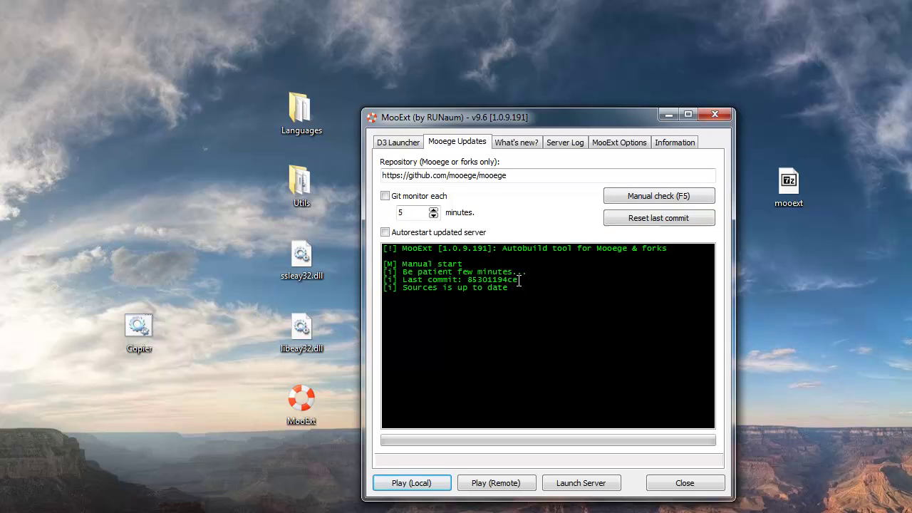
pyautogui.moveTo(508, 287); pyautogui.dragTo(383, 272)
pyautogui.click(460, 248)
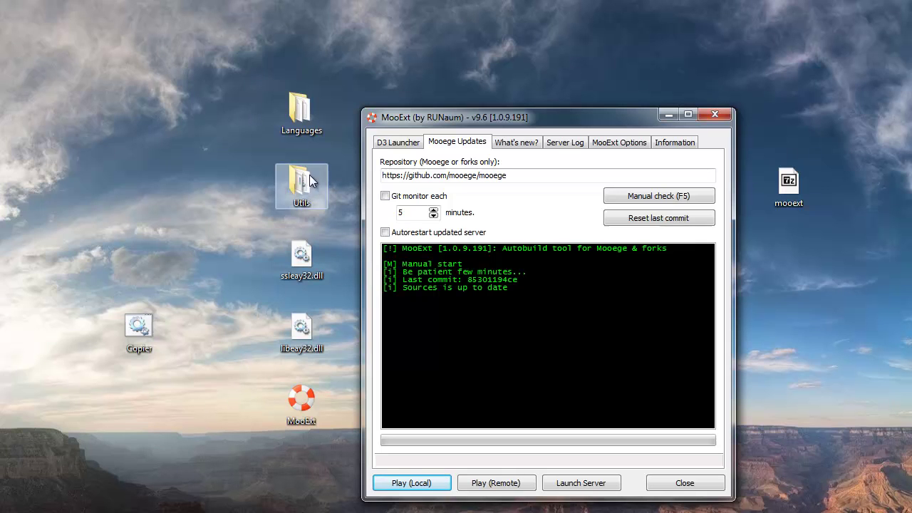
# Switch to the D3 Launcher settings and review the Diablo III Beta game path.
pyautogui.click(398, 143)
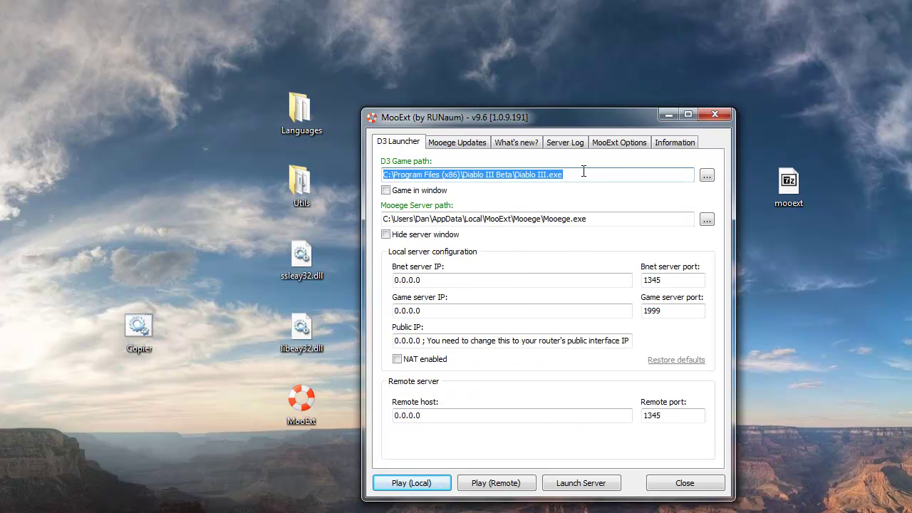
pyautogui.moveTo(583, 175); pyautogui.dragTo(378, 175)
pyautogui.click(564, 178)
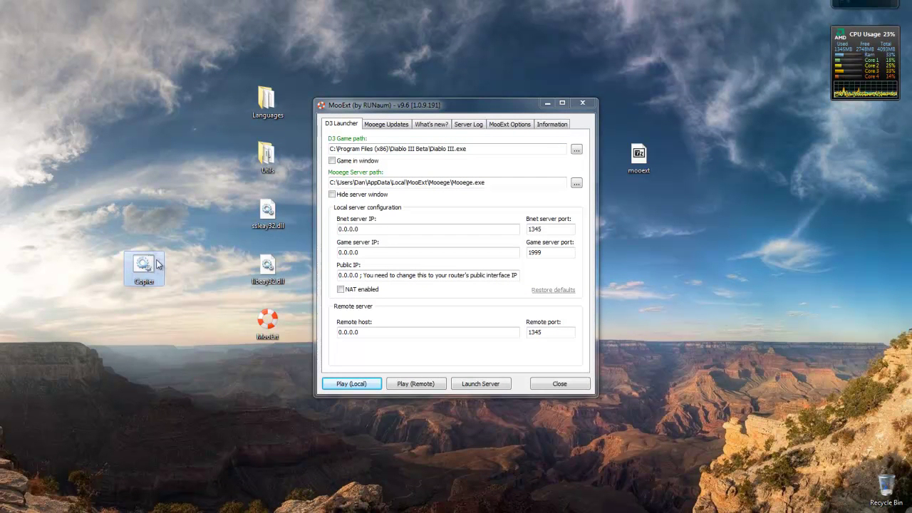
# Run the desktop Copier script as administrator to copy the Diablo III MPQ files.
pyautogui.doubleClick(149, 276)
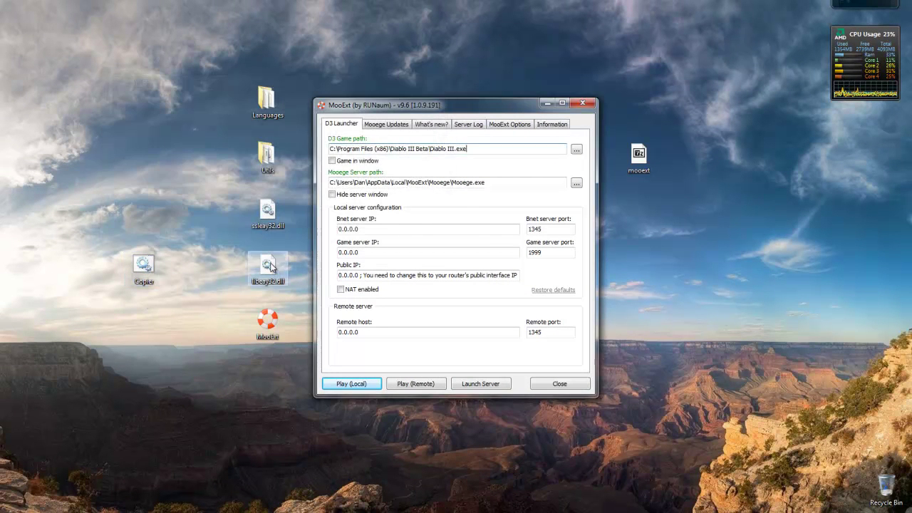
pyautogui.rightClick(145, 266)
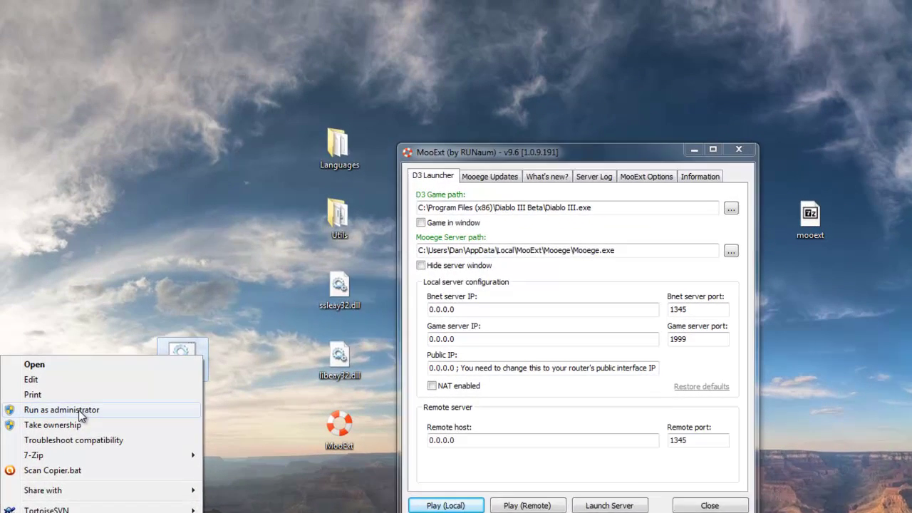
pyautogui.click(82, 308)
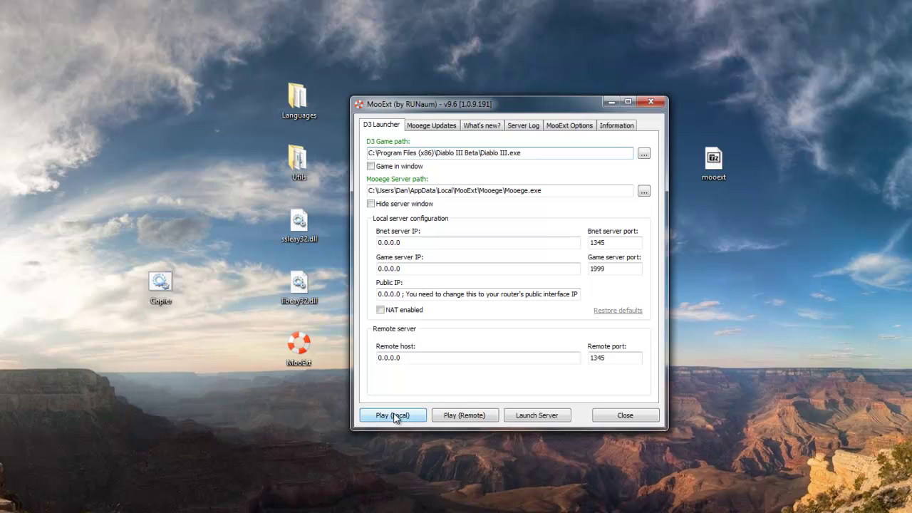
# Use Play (Local) to start Mooege and open Diablo III at its Battle.net login screen.
pyautogui.click(407, 421)
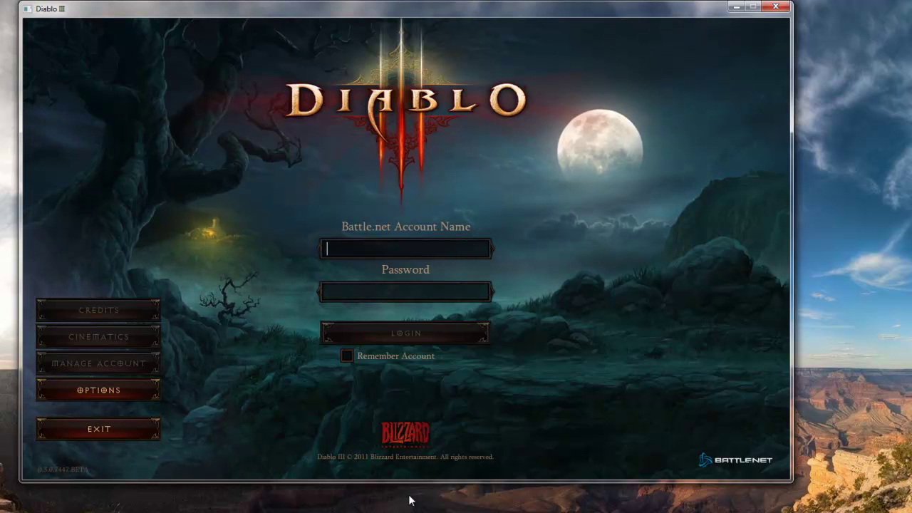
# Log in to Diablo III with the test account name and password, getting error ERROR_3003.
pyautogui.write('123@')
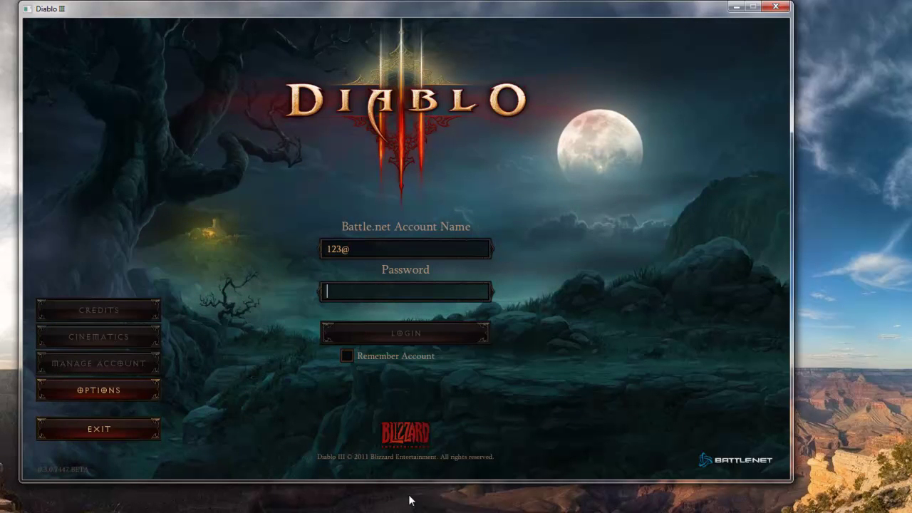
pyautogui.press('Tab')
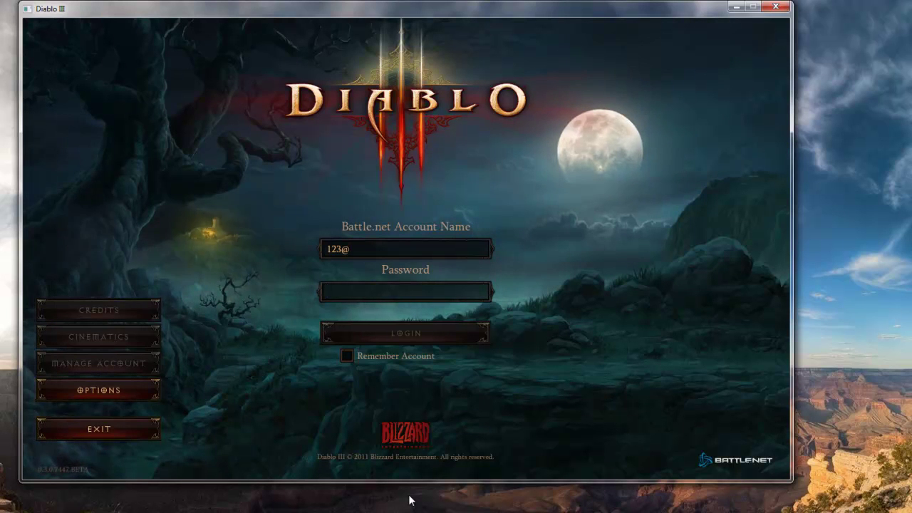
pyautogui.write('123')
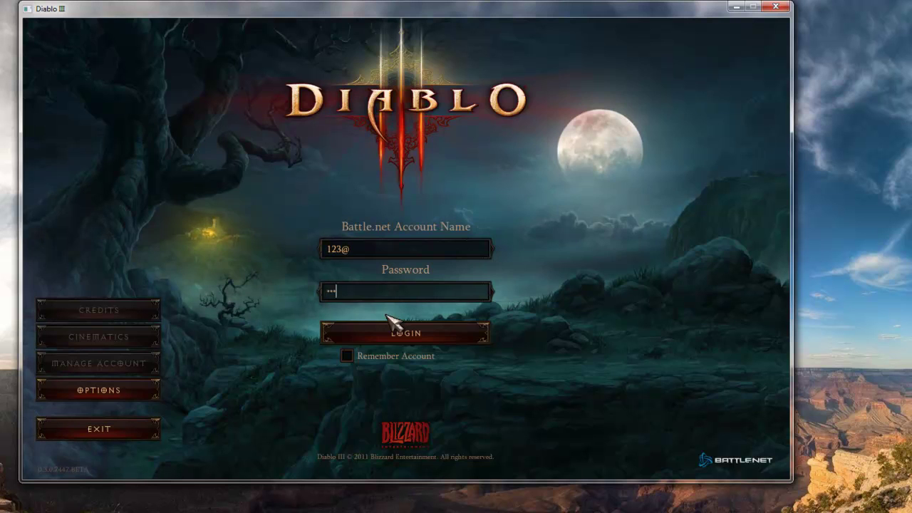
pyautogui.click(407, 334)
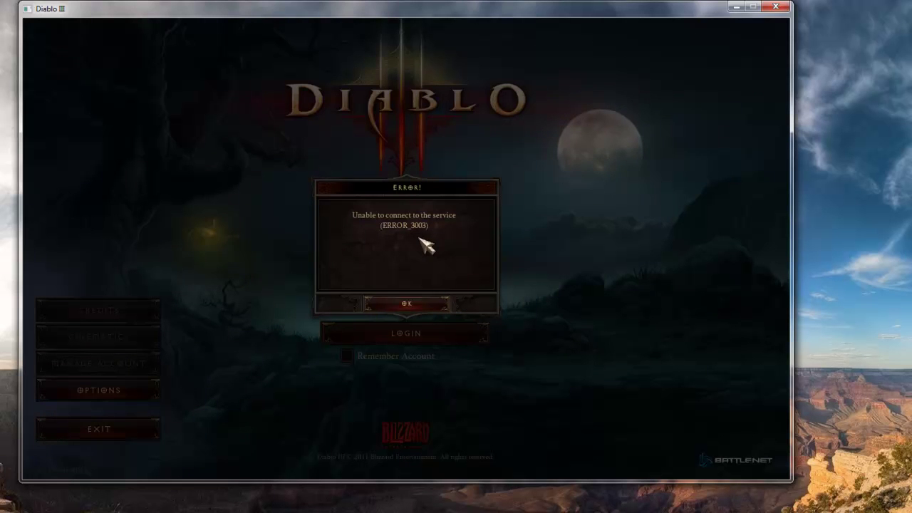
# Dismiss the ERROR_3003 message, shut down the Mooege server, and relaunch it locally with Diablo III.
pyautogui.click(421, 305)
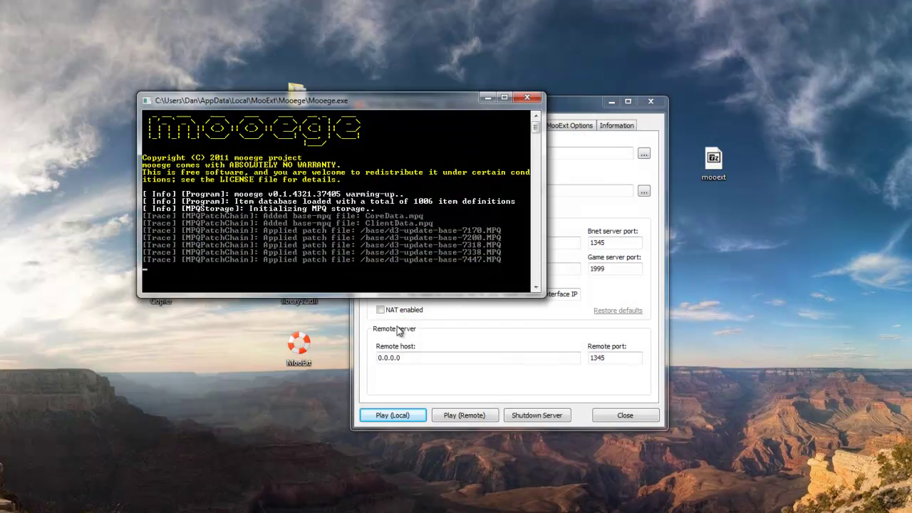
pyautogui.click(379, 392)
pyautogui.click(549, 417)
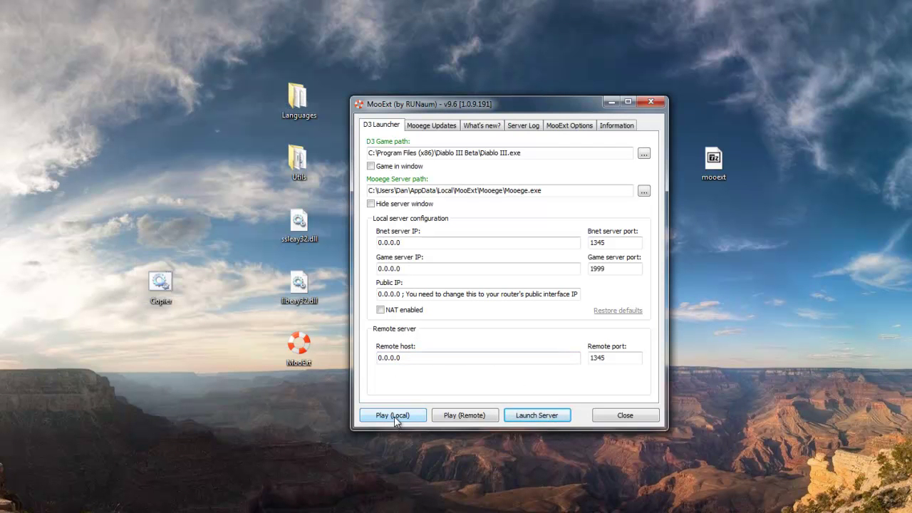
pyautogui.click(394, 417)
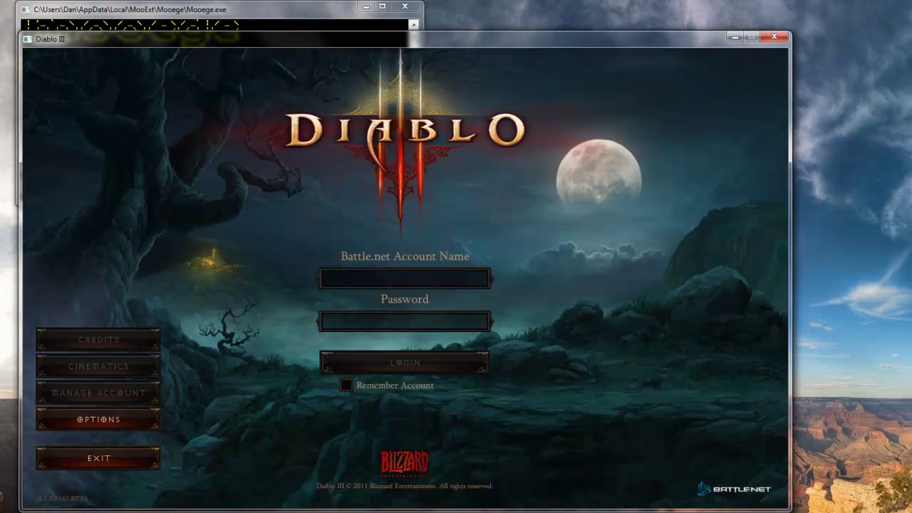
# Enter the account name and password on the Diablo III login screen and submit.
pyautogui.write('123@')
pyautogui.press('Tab')
pyautogui.write('123')
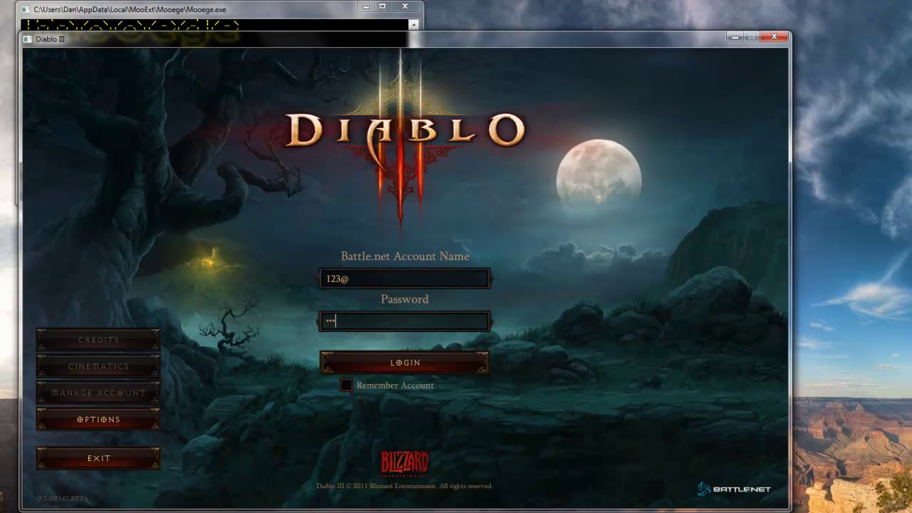
pyautogui.press('Return')
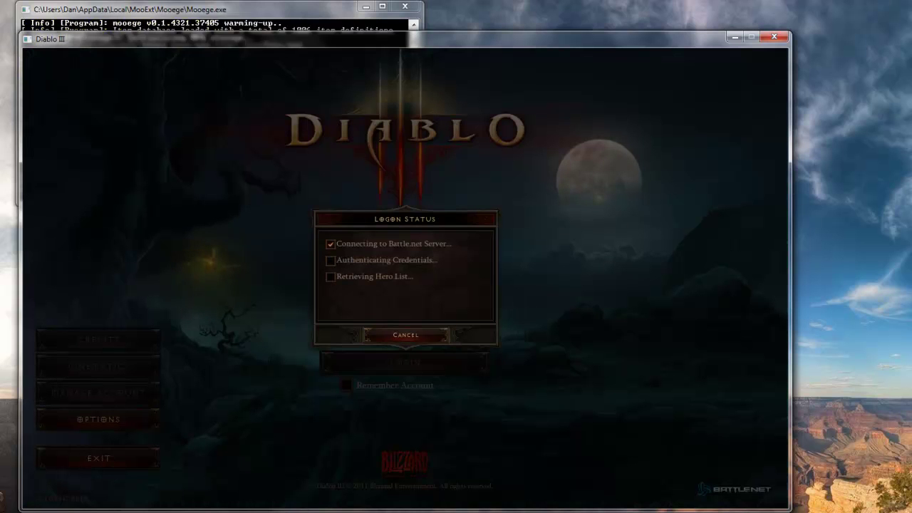